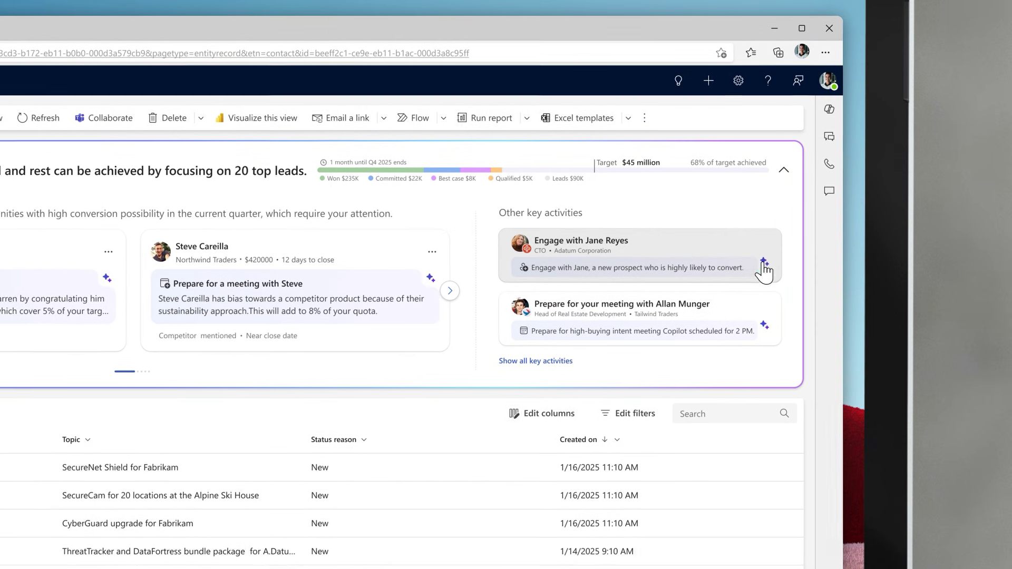
# Step: Review Jane Reyes's research card, expanding the About Jane and About Adatum Corporation sections
pyautogui.click(779, 261)
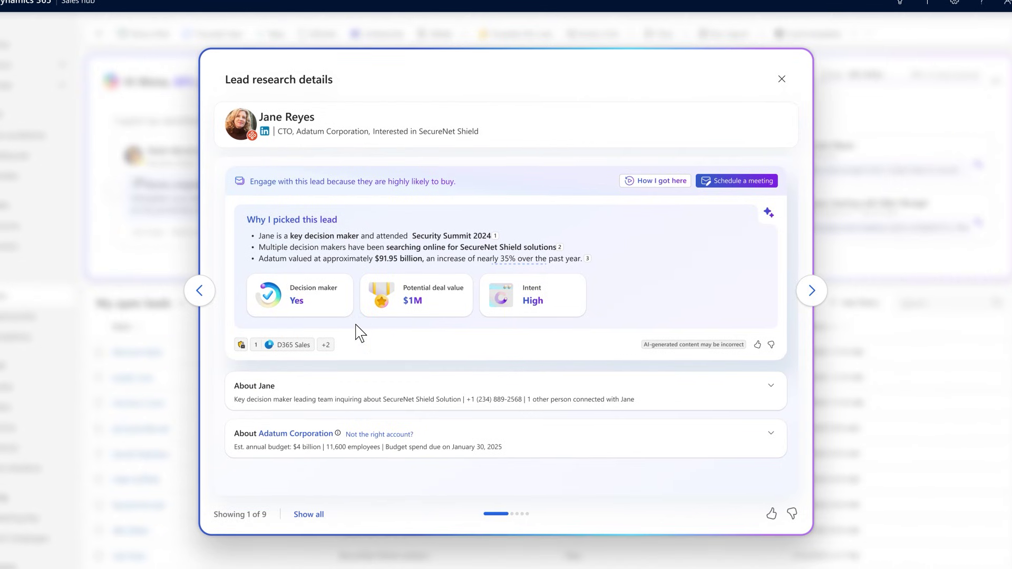
pyautogui.click(771, 390)
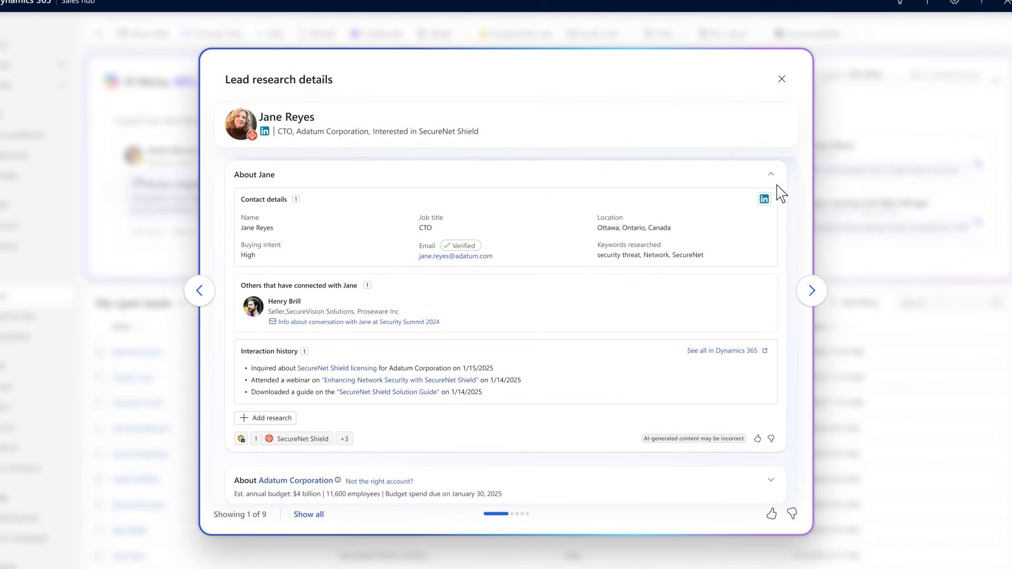
pyautogui.click(773, 482)
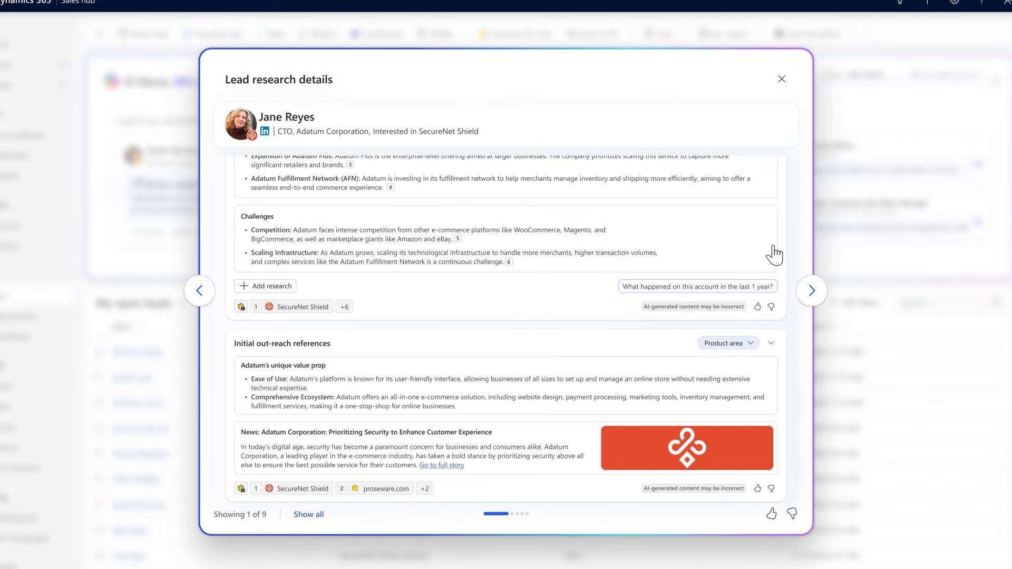
pyautogui.scroll(5, 774, 255)
pyautogui.scroll(5, 773, 271)
pyautogui.scroll(5, 769, 418)
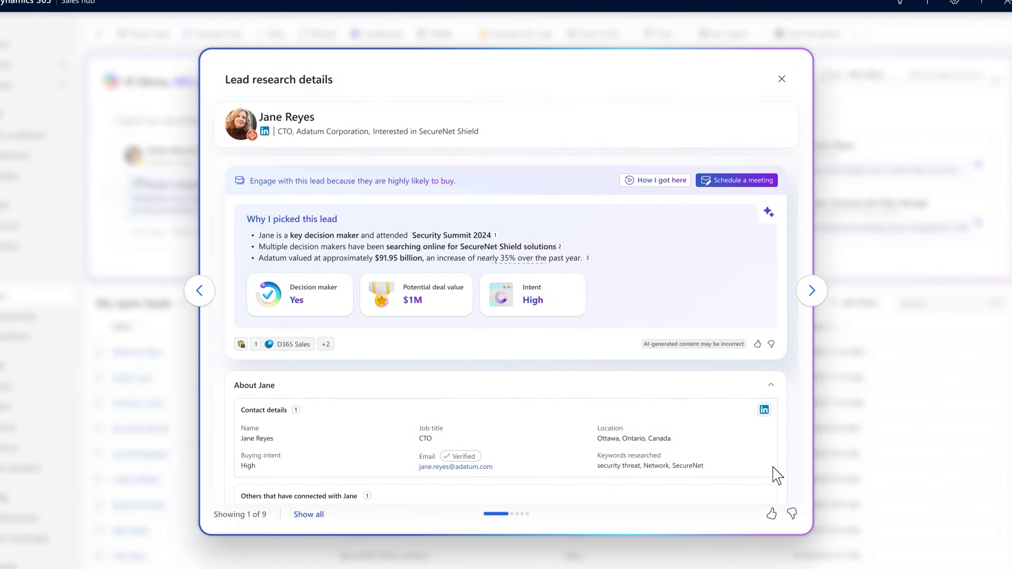
pyautogui.click(718, 182)
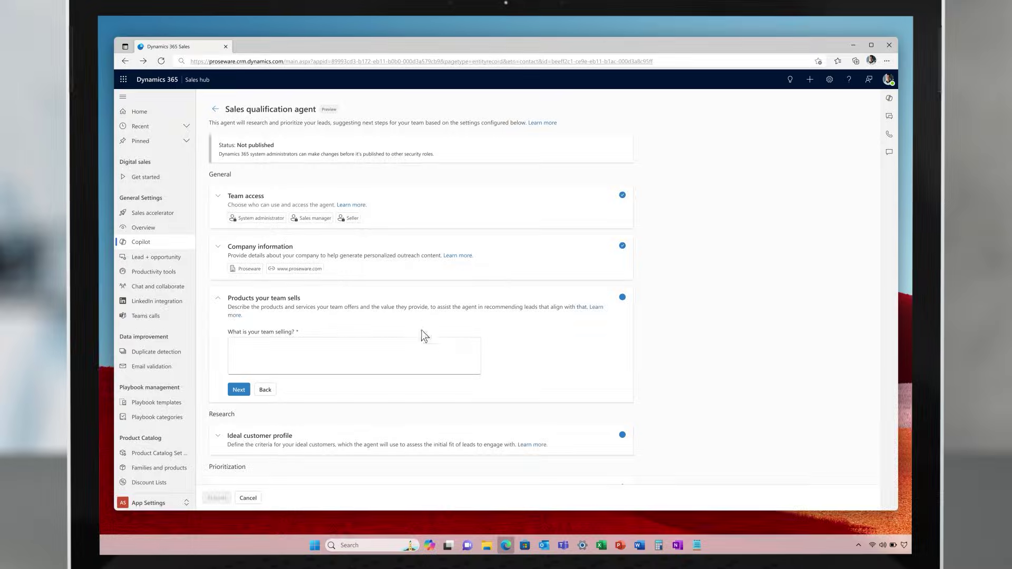
# Step: Describe Proseware's security solutions and begin a product list starting with 'SecureNet Shield' under 'What is your team selling?'
pyautogui.write('Proseware offers a comprehensive range of security solution')
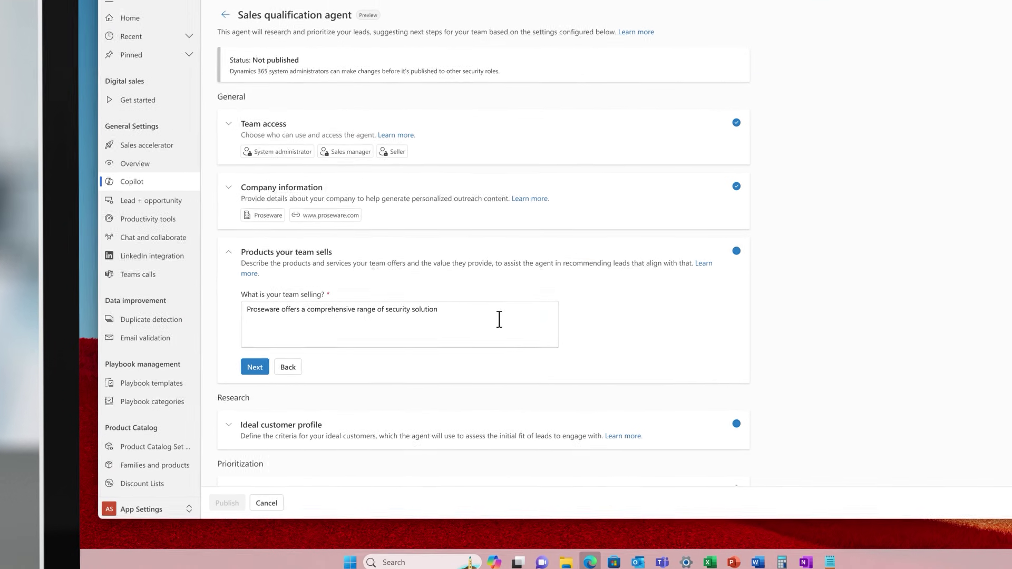
pyautogui.write('s designed to protect businesses and individuals from both digital and physical threats. Their product lineup includes:')
pyautogui.press('Return')
pyautogui.write('SecureNet Shield: Advanced cyber security solution with threat detection, real-time')
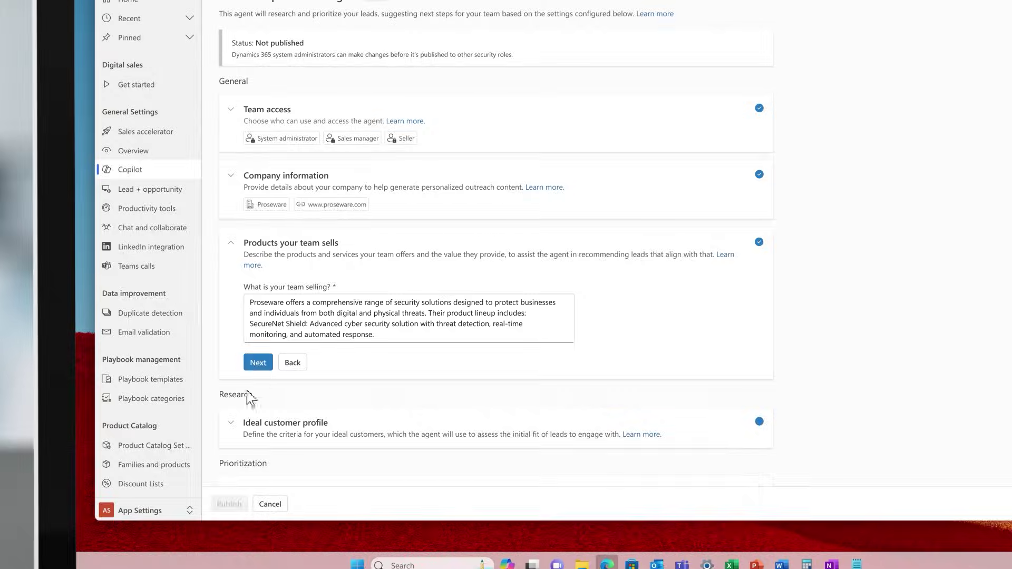
pyautogui.click(232, 427)
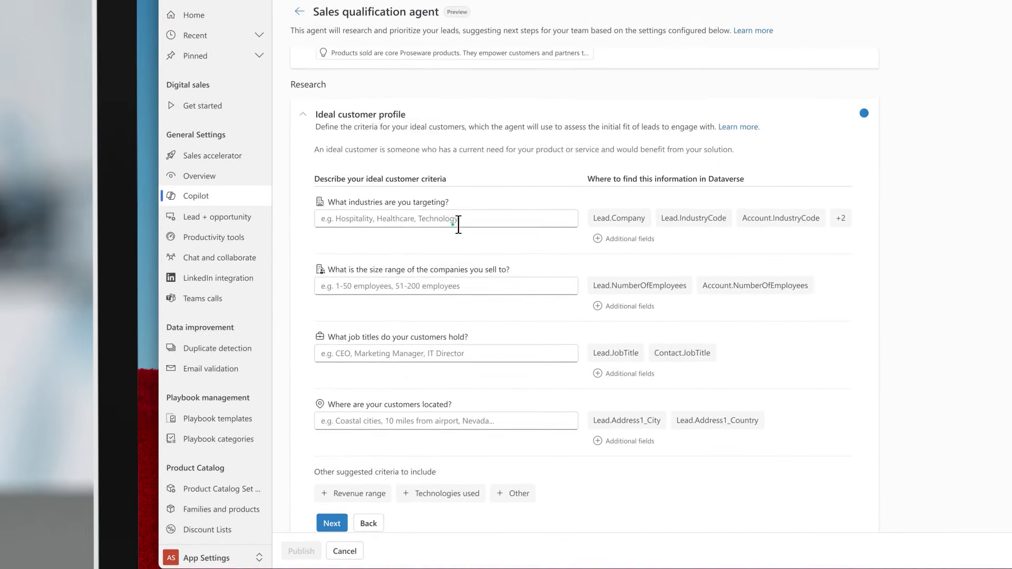
# Step: Target Financial Services, Healthcare, Retail, Government, Education and Manufacturing firms of 300 employees with COO, CMO, CIO titles
pyautogui.click(452, 251)
pyautogui.write('Financial Services, Healthcare, Retail, Government, Education, Manufactu')
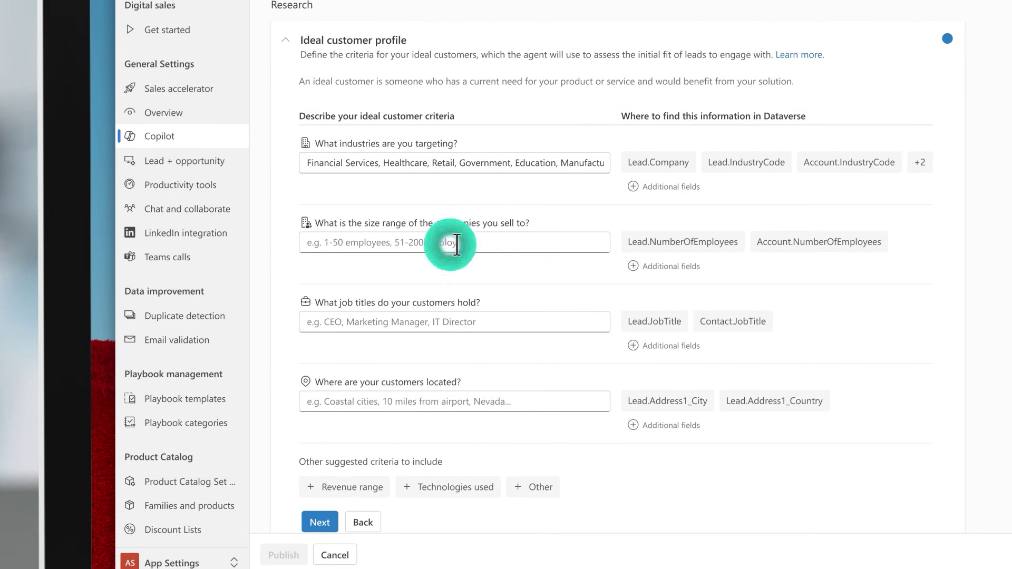
pyautogui.write('300 employees')
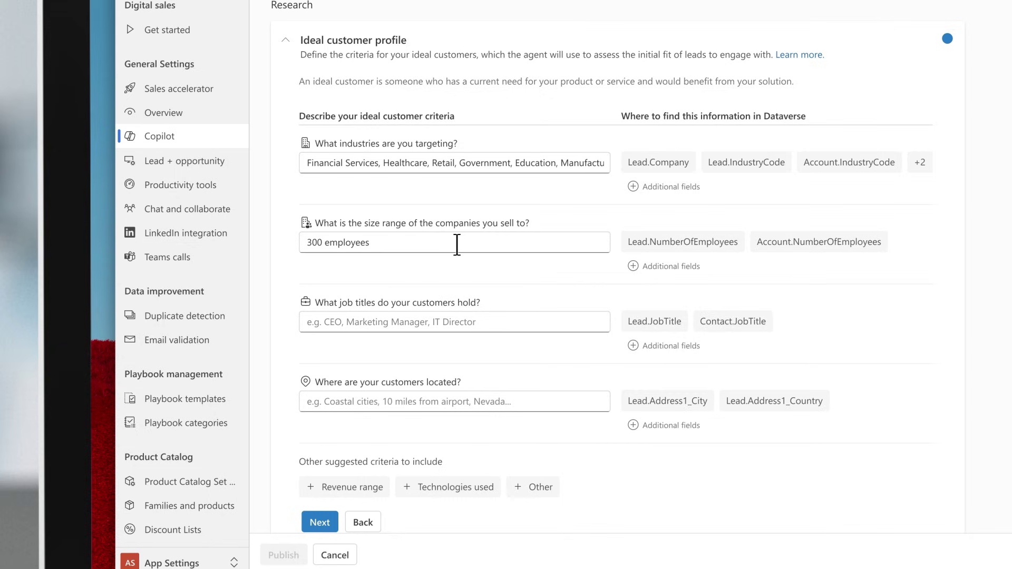
pyautogui.click(481, 321)
pyautogui.write('COO, CMO, CIO')
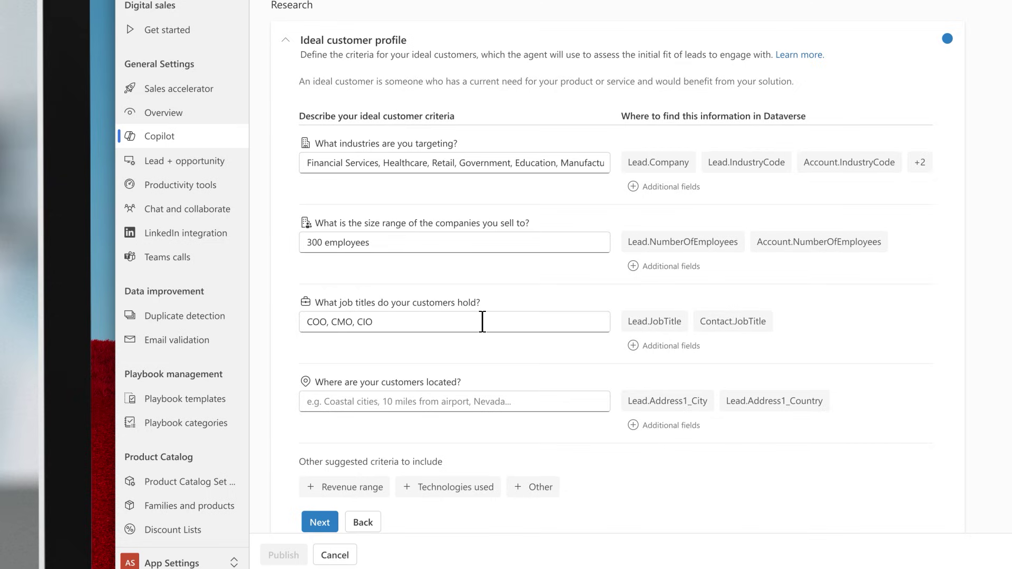
pyautogui.click(327, 523)
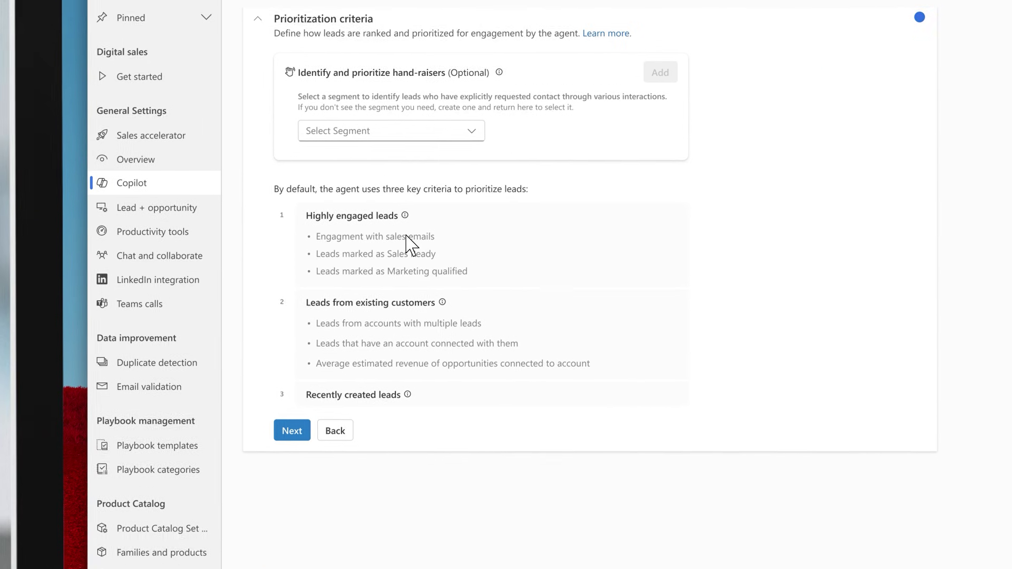
# Step: Add hand-raisers from the Engaged Leads segment as a prioritization criterion
pyautogui.click(393, 220)
pyautogui.write('En')
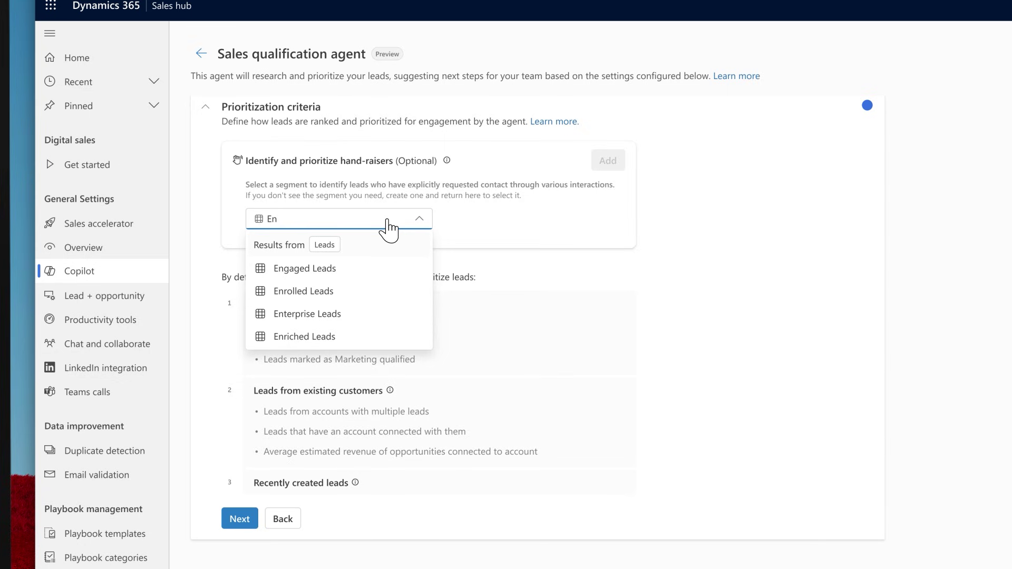
pyautogui.click(311, 269)
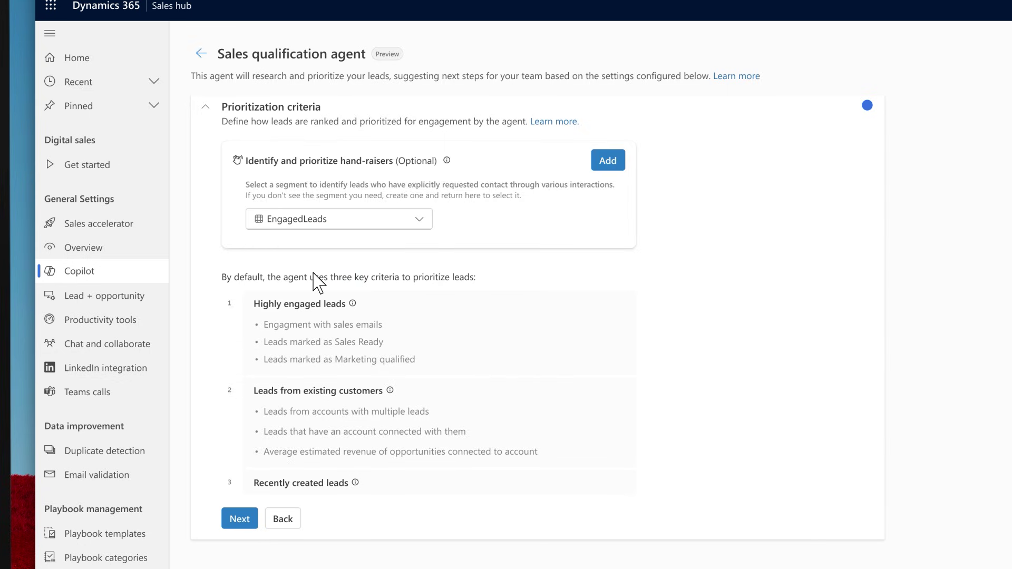
pyautogui.click(610, 166)
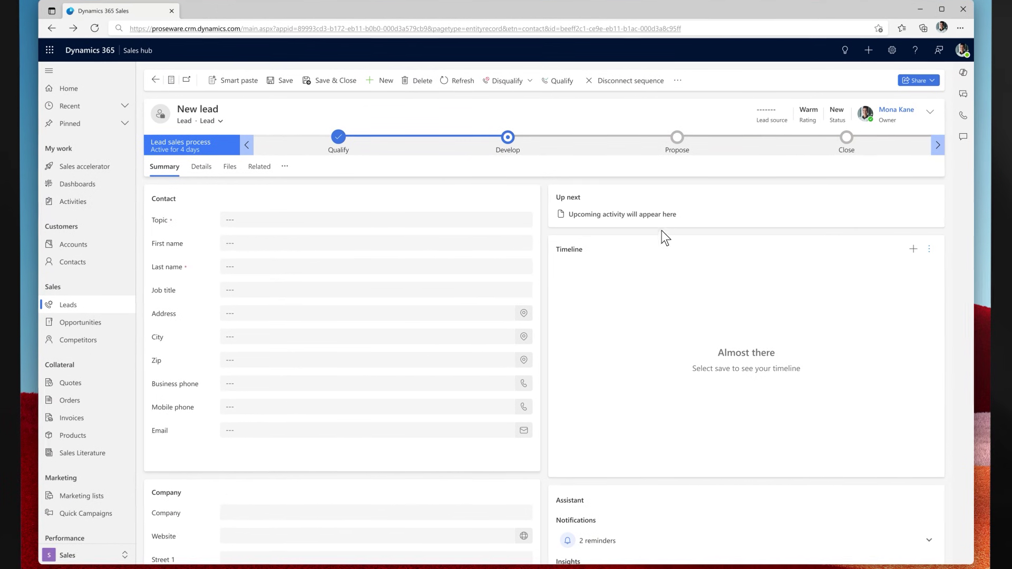
# Step: Smart-paste the copied contact details into the new lead, then view open opportunities
pyautogui.click(242, 84)
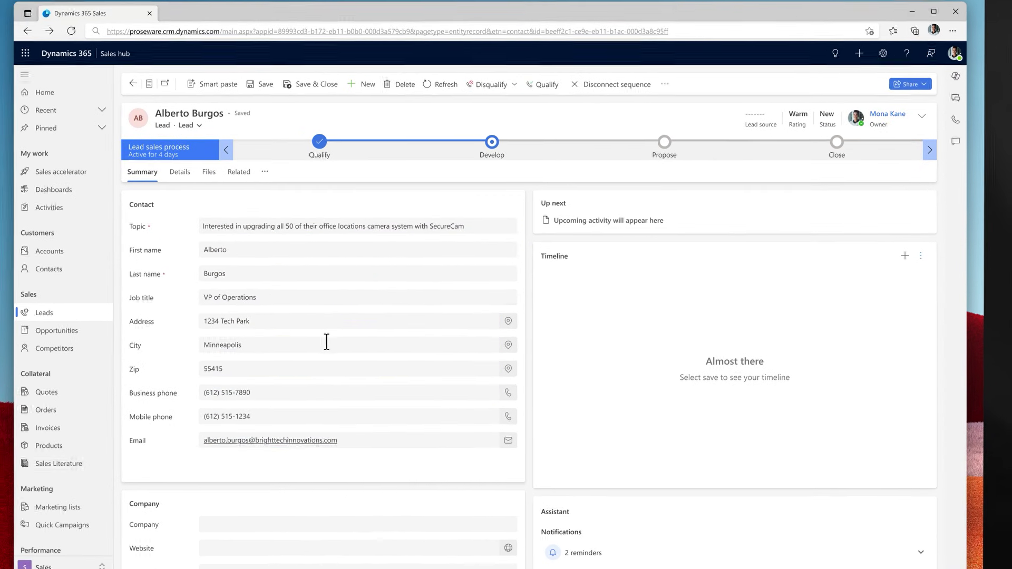
pyautogui.click(80, 333)
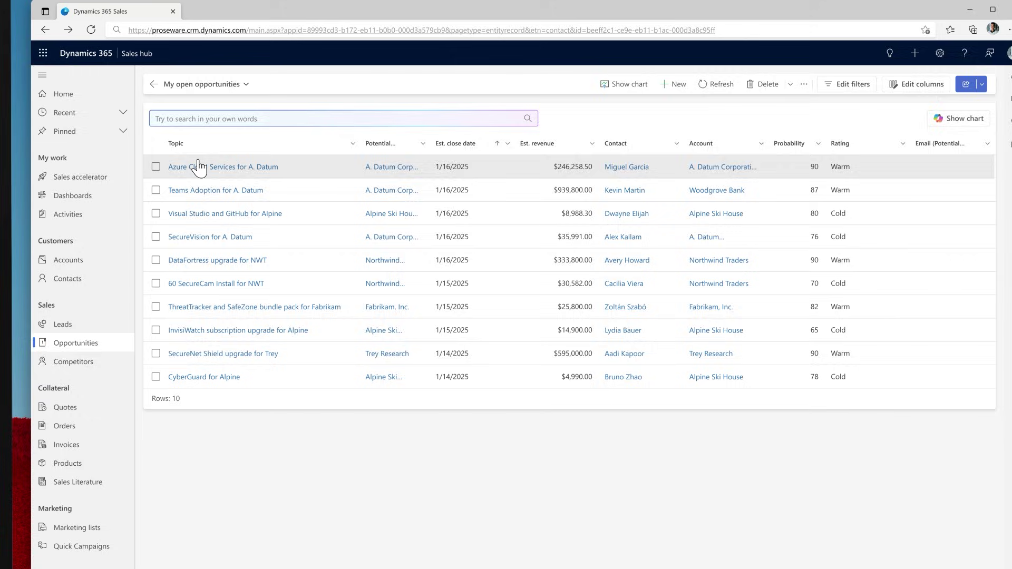
# Step: Search opportunities in plain language for 80–95 probability and revenue over $200K
pyautogui.click(223, 112)
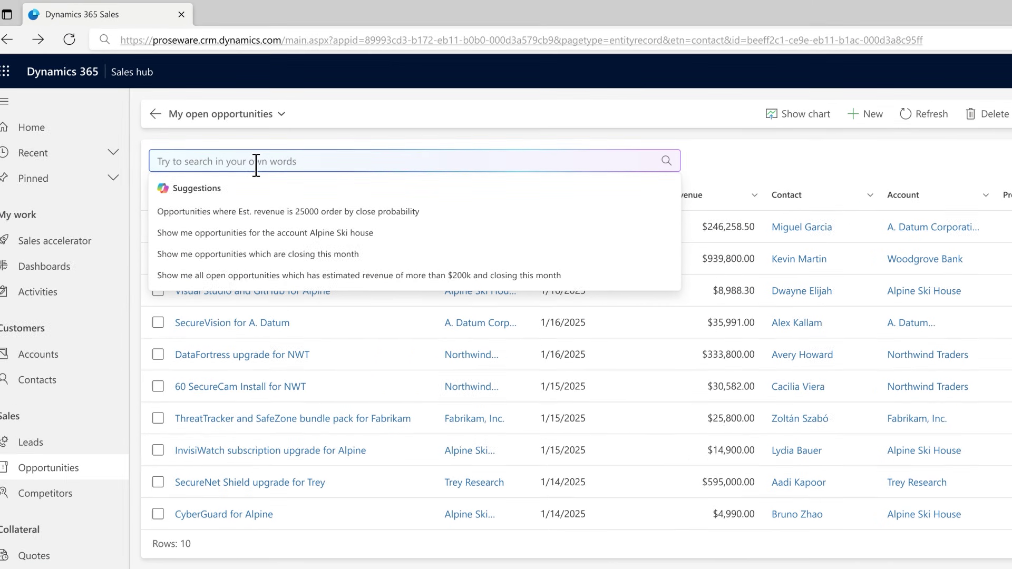
pyautogui.write('Opp')
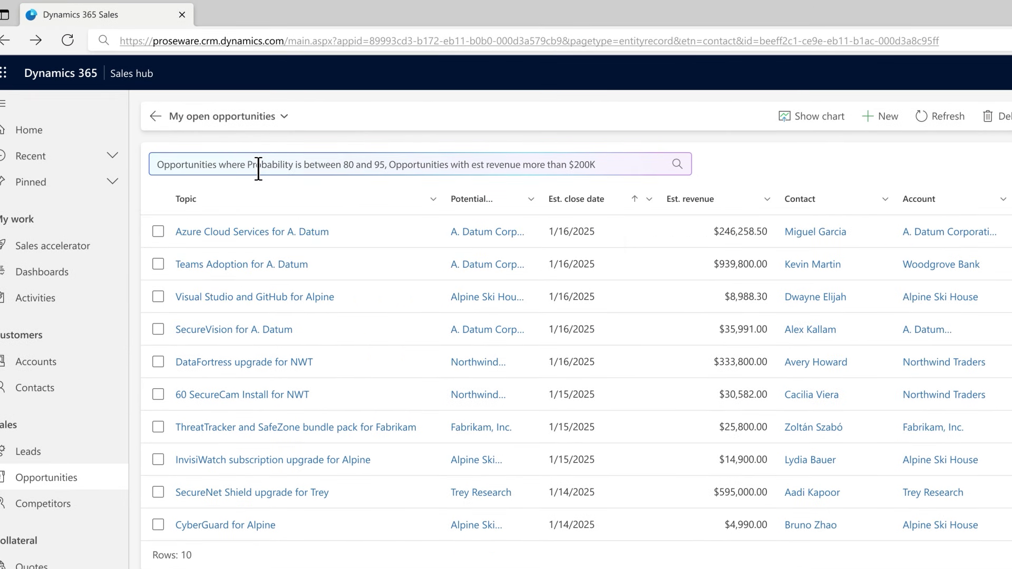
pyautogui.click(672, 166)
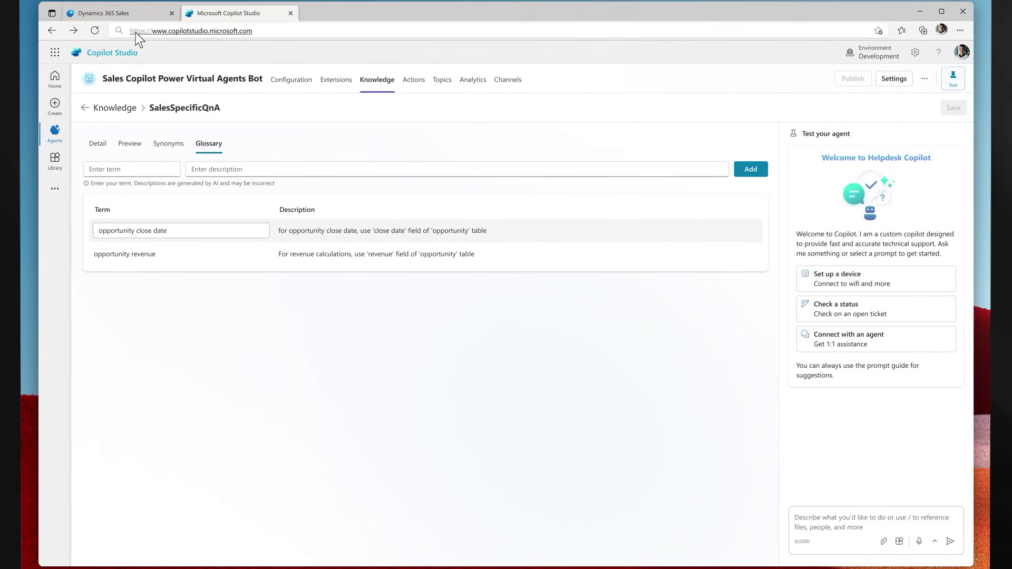
# Step: Return from the Copilot Studio glossary to the Dynamics 365 Sales tab
pyautogui.click(121, 19)
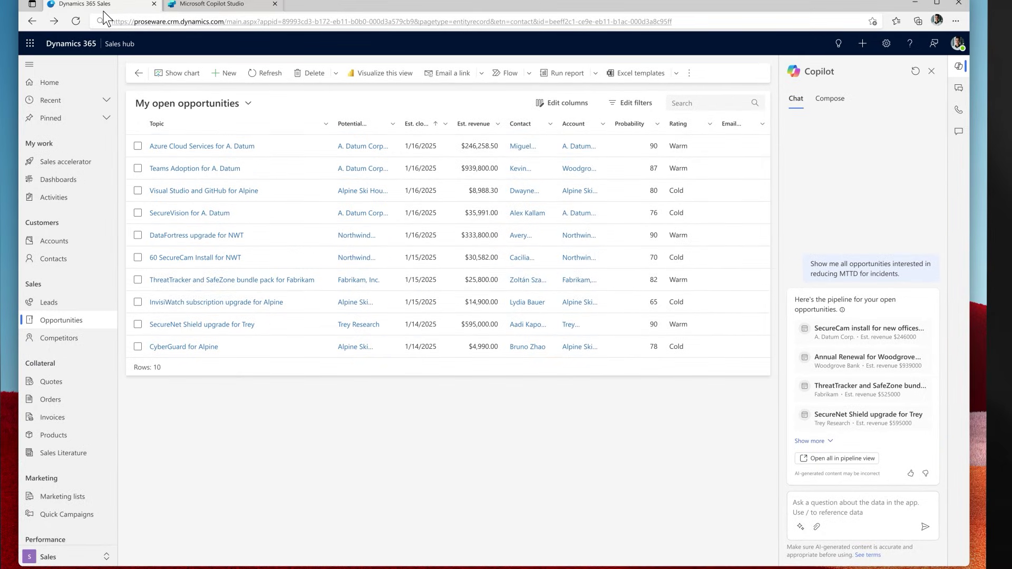